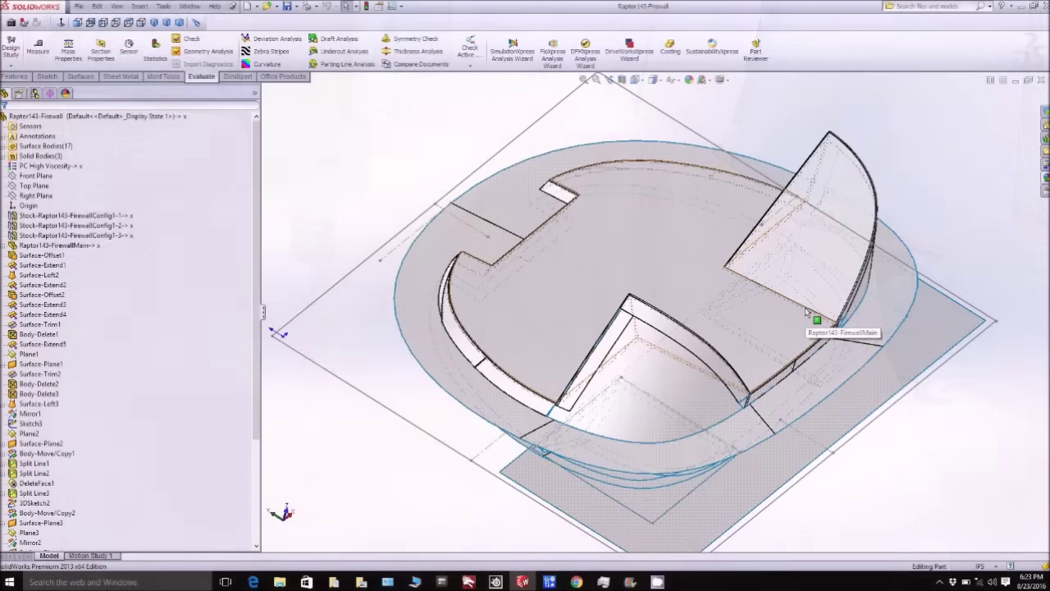
Orbit and zoom the firewall to view its curved front panels and notched rim from several sides, ending edge-on.
middle_drag(802, 310, 801, 287)
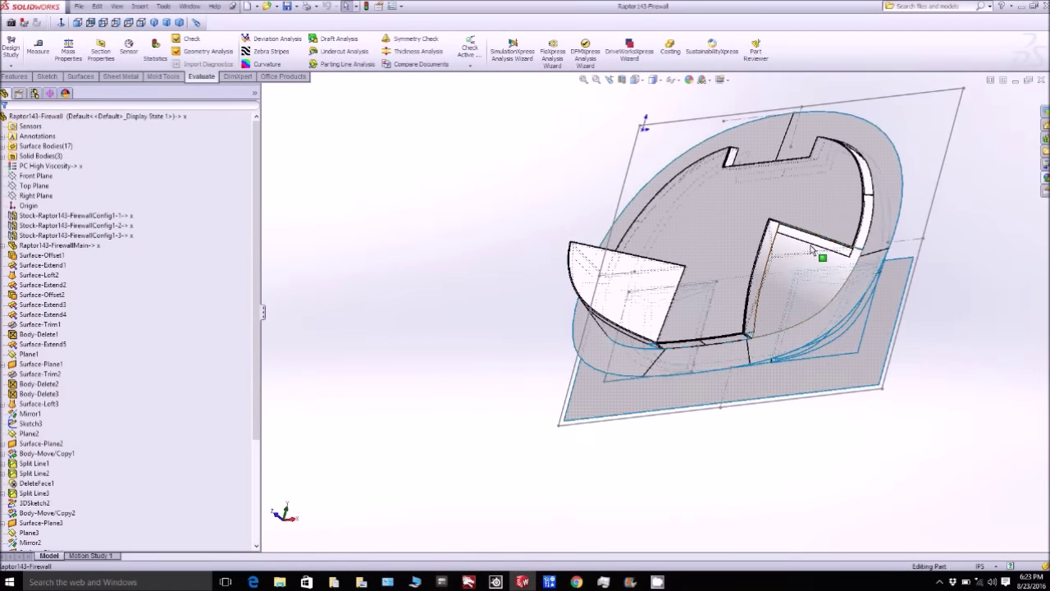
scroll(812, 250, down, 5)
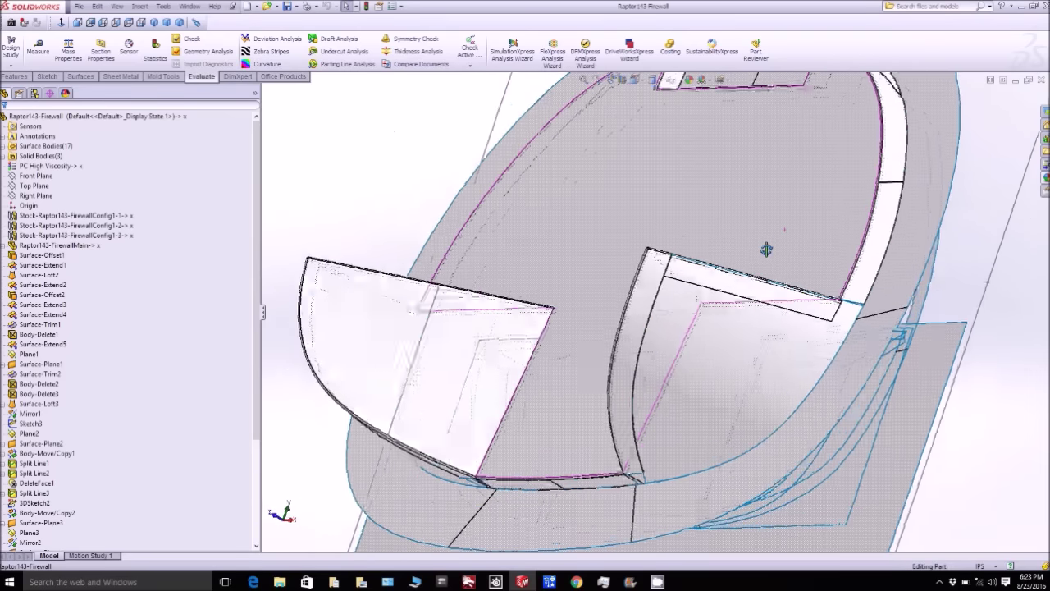
middle_drag(765, 249, 777, 303)
scroll(767, 287, up, 4)
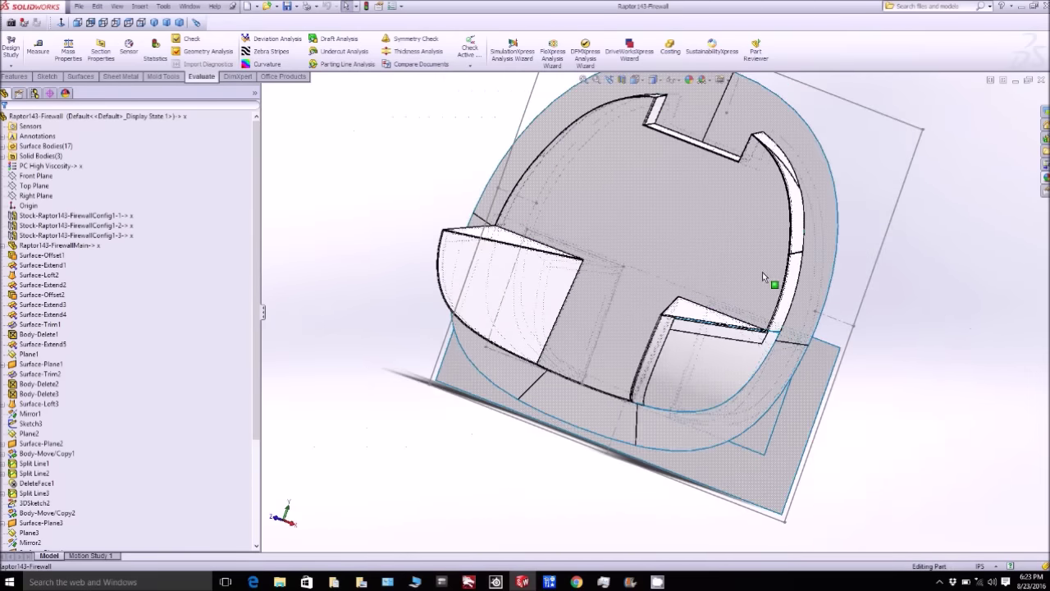
middle_drag(745, 256, 836, 320)
scroll(816, 321, down, 5)
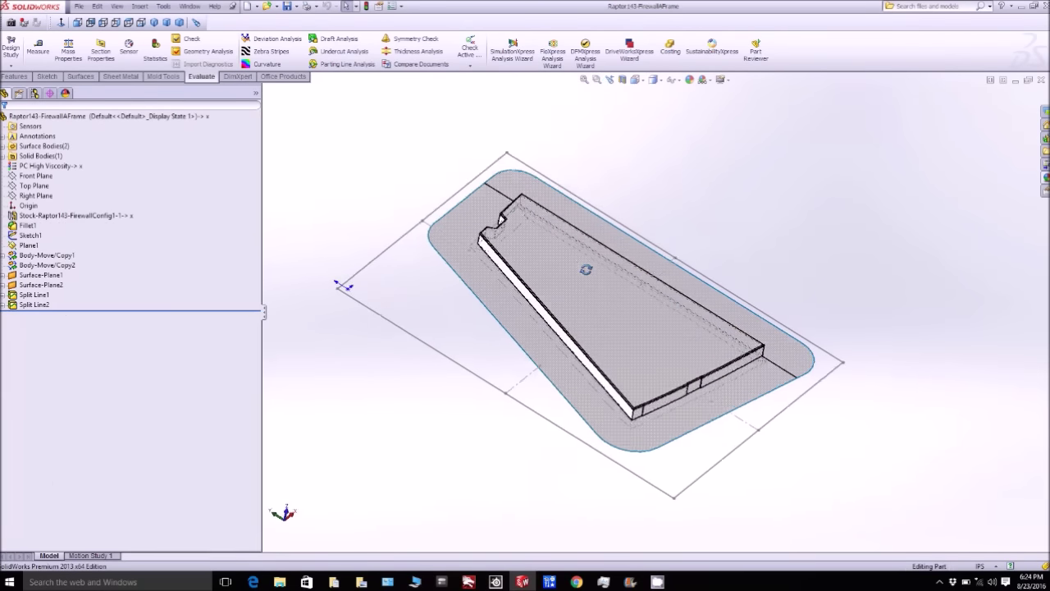
Orbit Raptor143-FirewallAFrame to an edge-on view and zoom out, before moving to Raptor147-LowerDash.
middle_drag(586, 269, 668, 276)
scroll(662, 340, down, 3)
scroll(639, 279, down, 3)
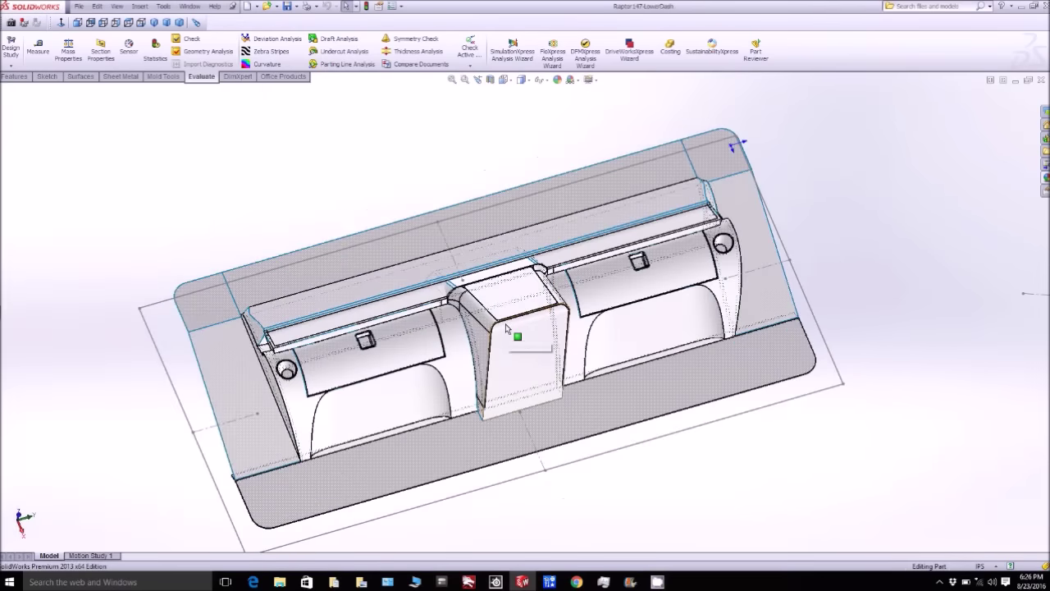
Turn the lower dash to a front three-quarter view and select the right and left glove compartment door faces.
middle_drag(506, 329, 446, 356)
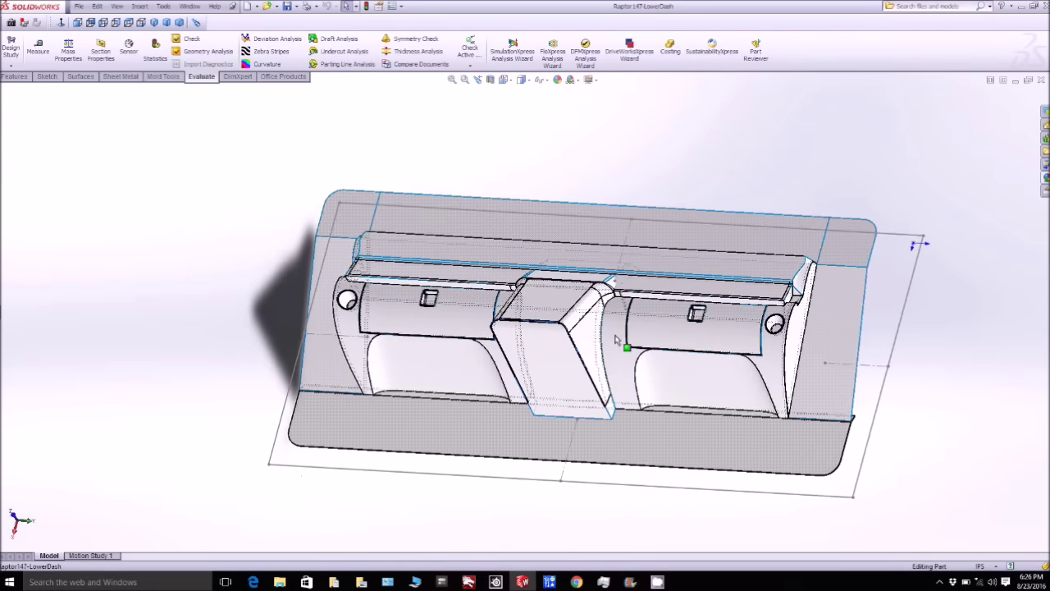
scroll(598, 351, down, 3)
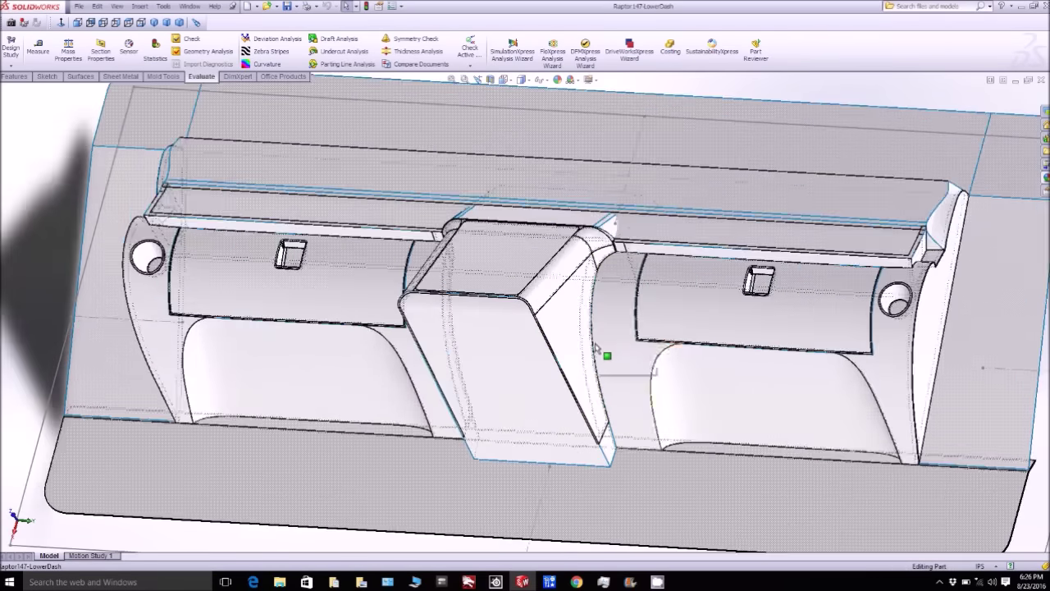
click(701, 306)
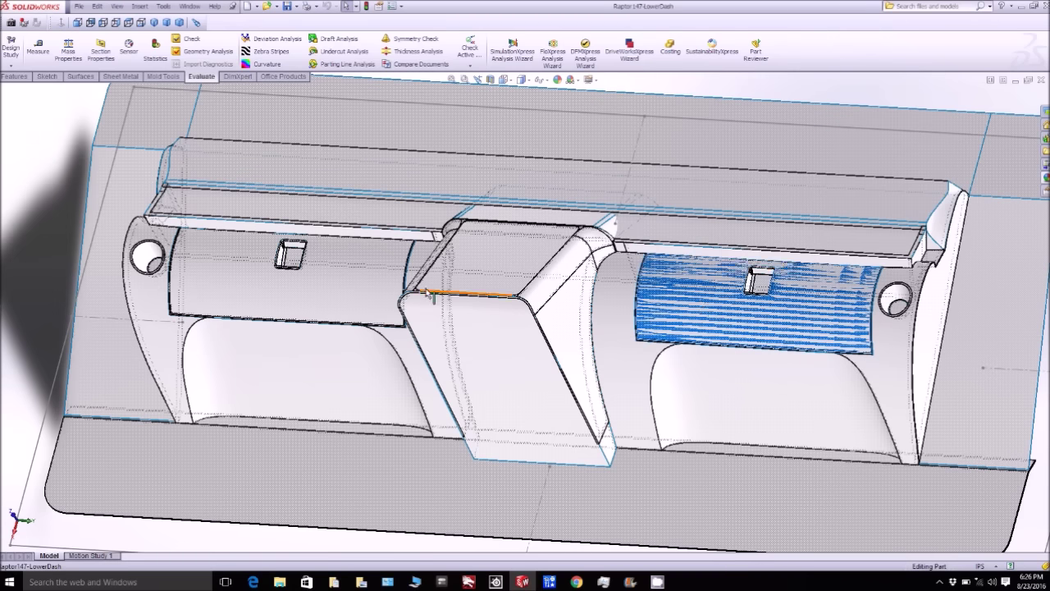
click(343, 281)
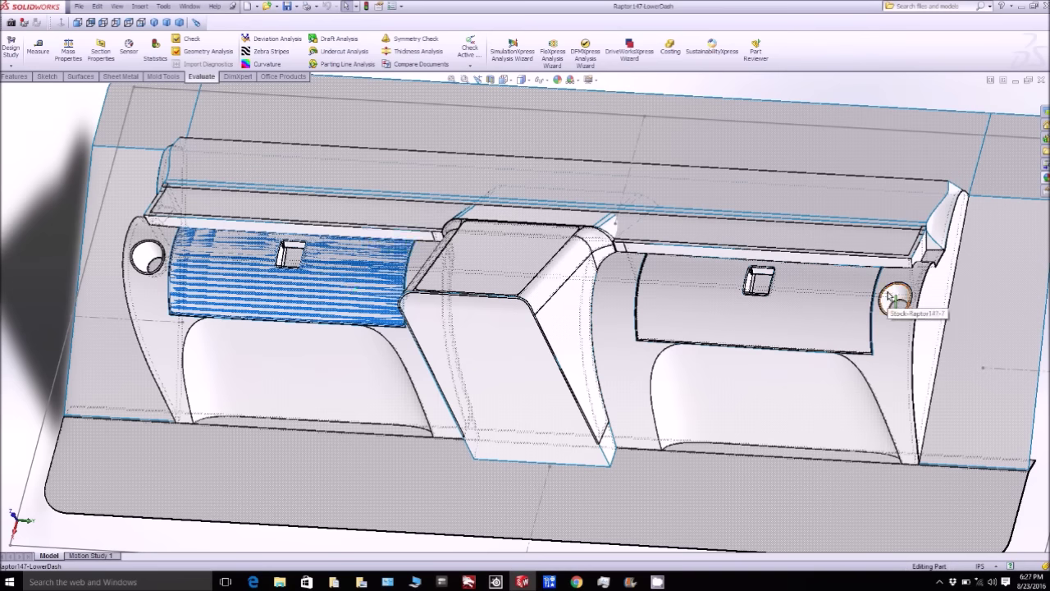
Select the right and left round hole faces and the centre block's top face, then view from higher.
click(892, 298)
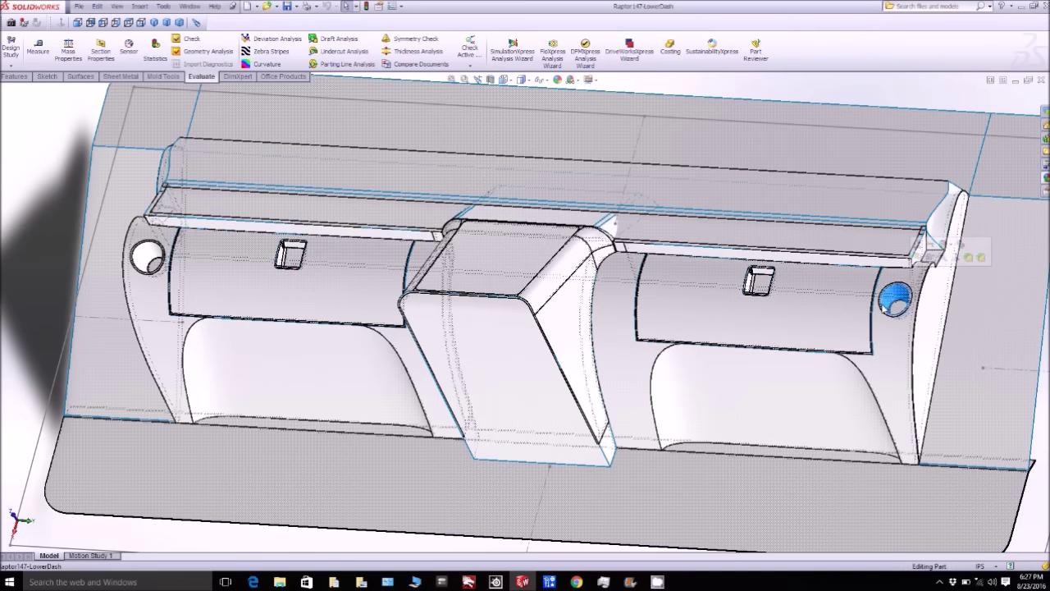
click(144, 258)
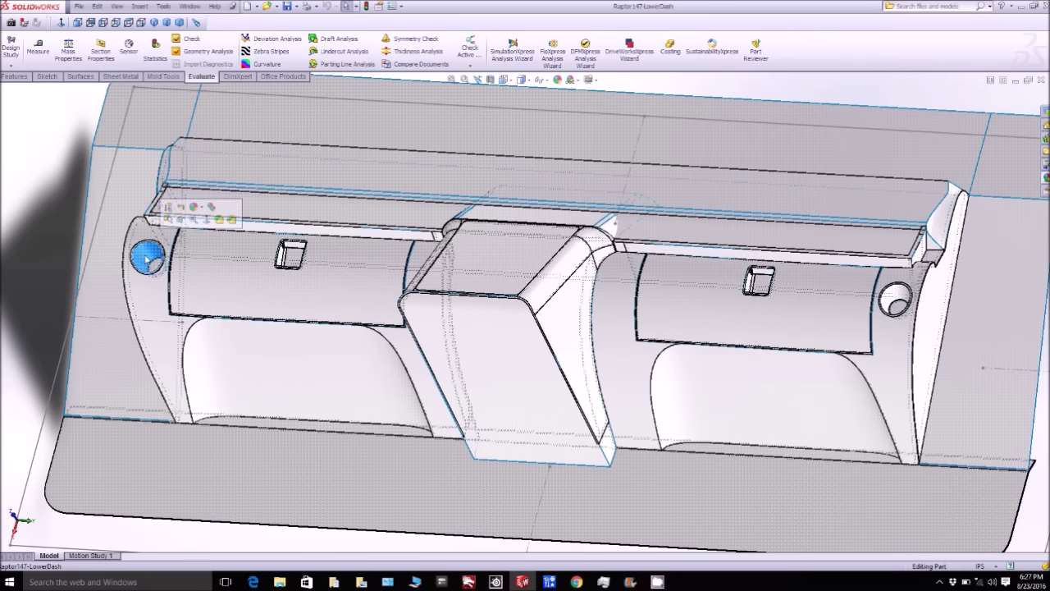
click(499, 255)
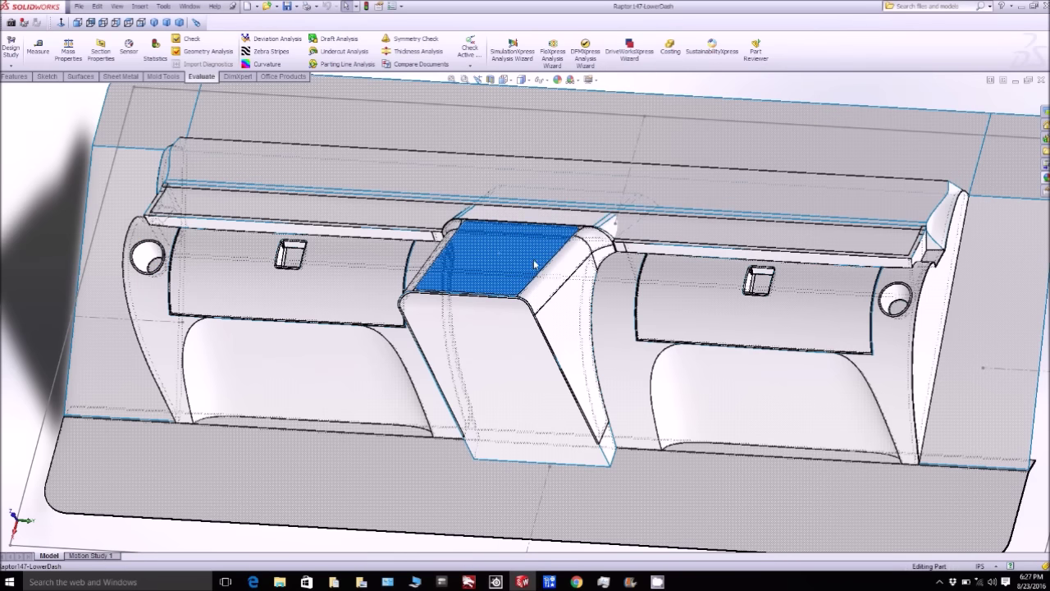
middle_drag(534, 263, 553, 316)
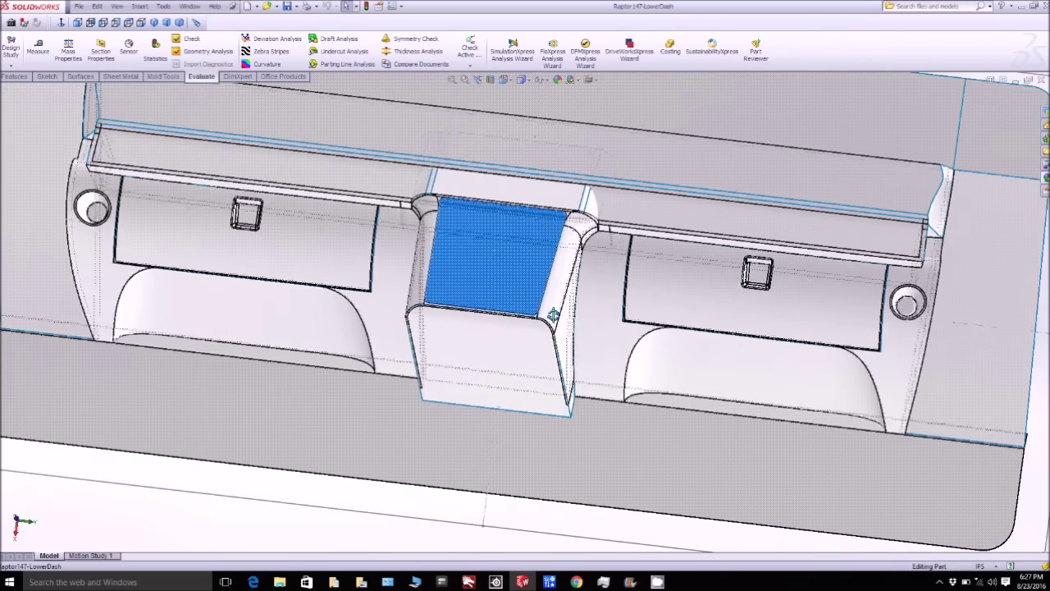
scroll(554, 316, up, 5)
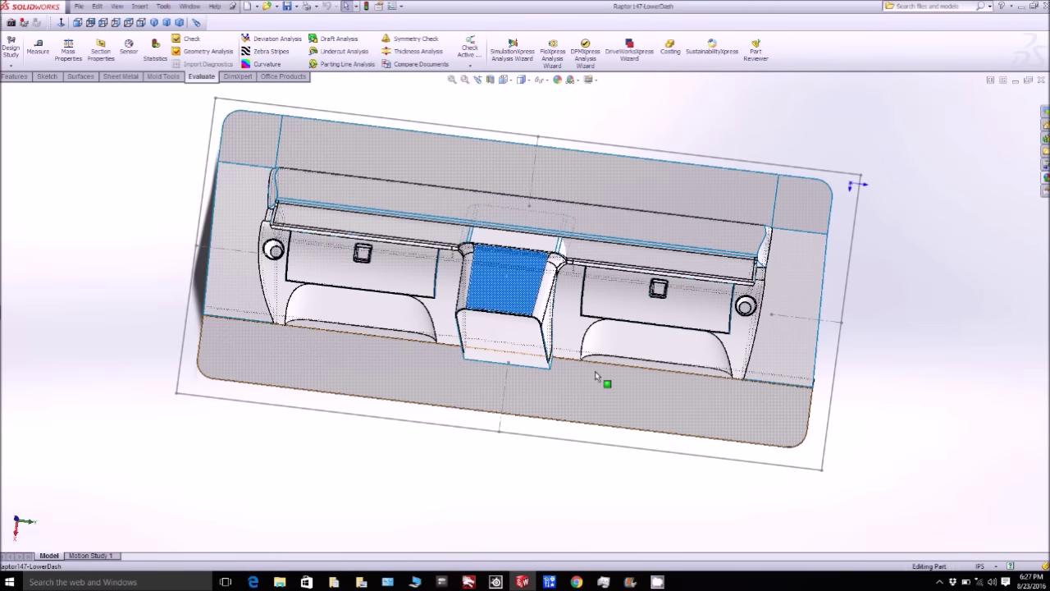
Select the mold's left side, bottom front, right side, top corner and large top faces.
click(237, 272)
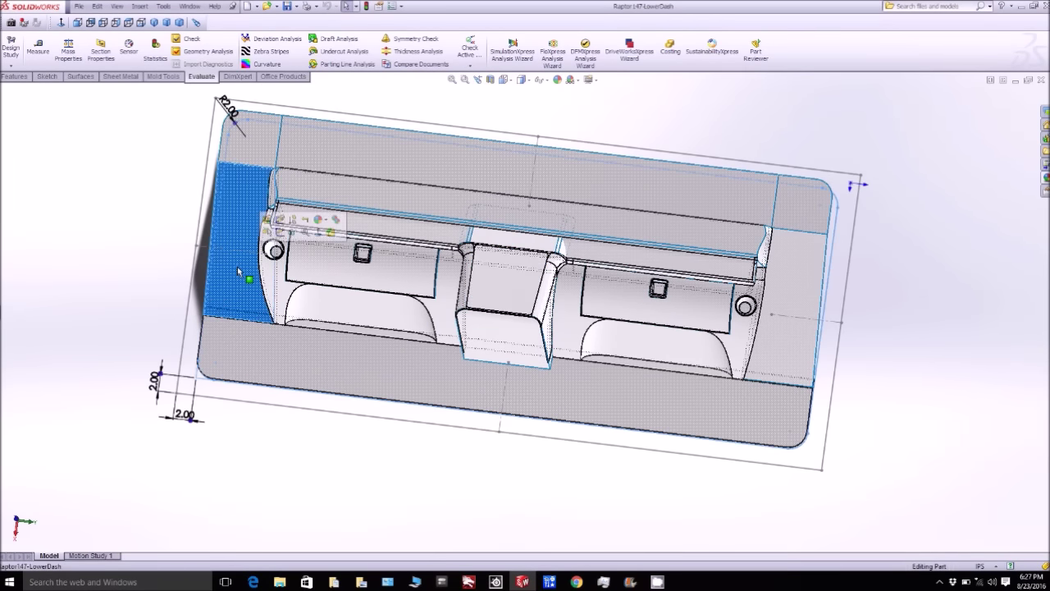
click(361, 361)
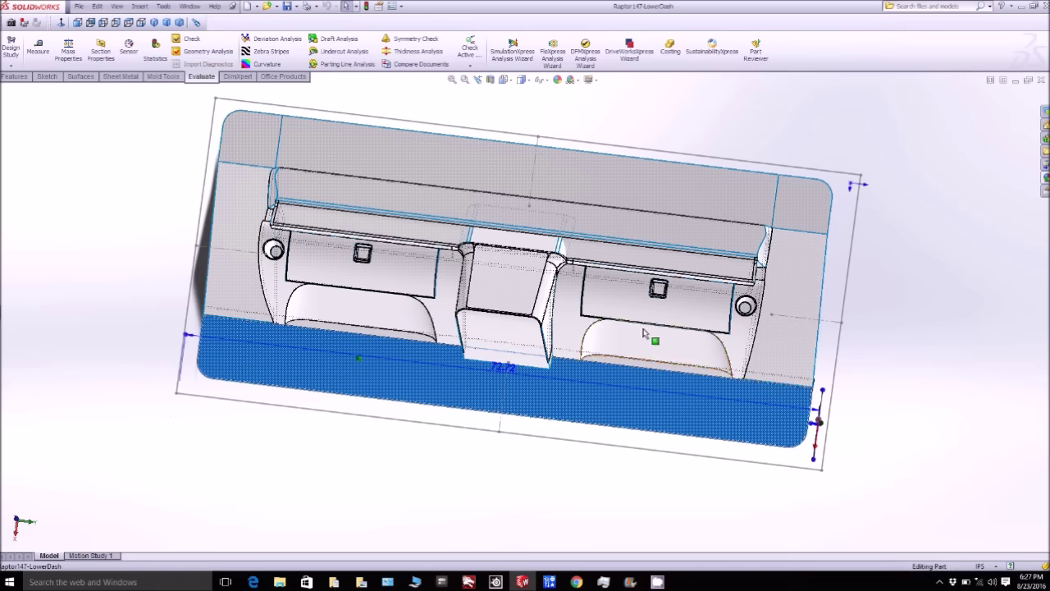
click(788, 308)
click(803, 201)
click(525, 168)
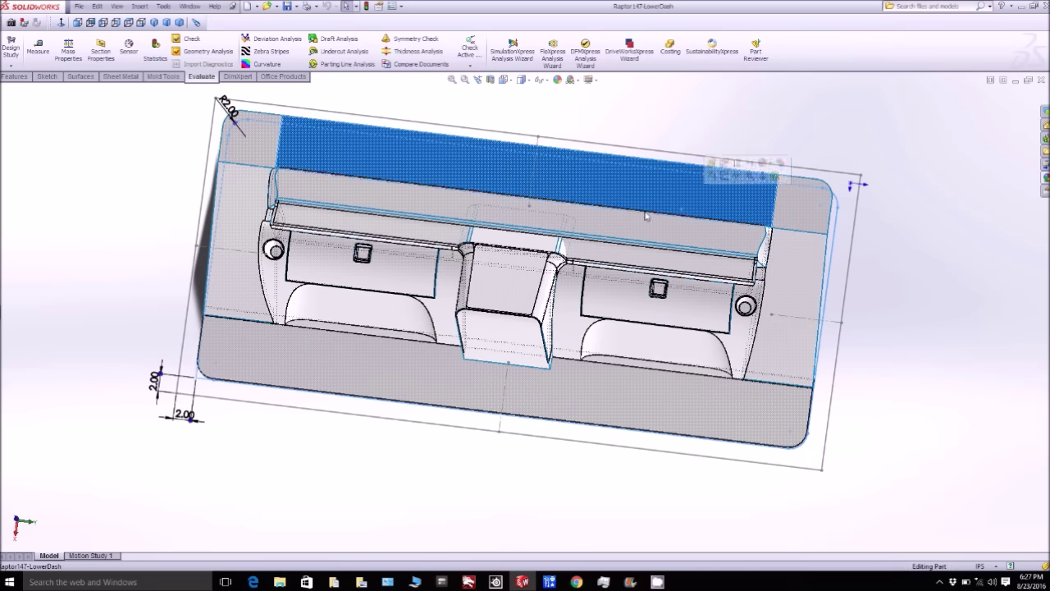
click(265, 158)
View the mold from lower left and select the left and right curved faces below the glove box.
middle_drag(504, 312, 399, 330)
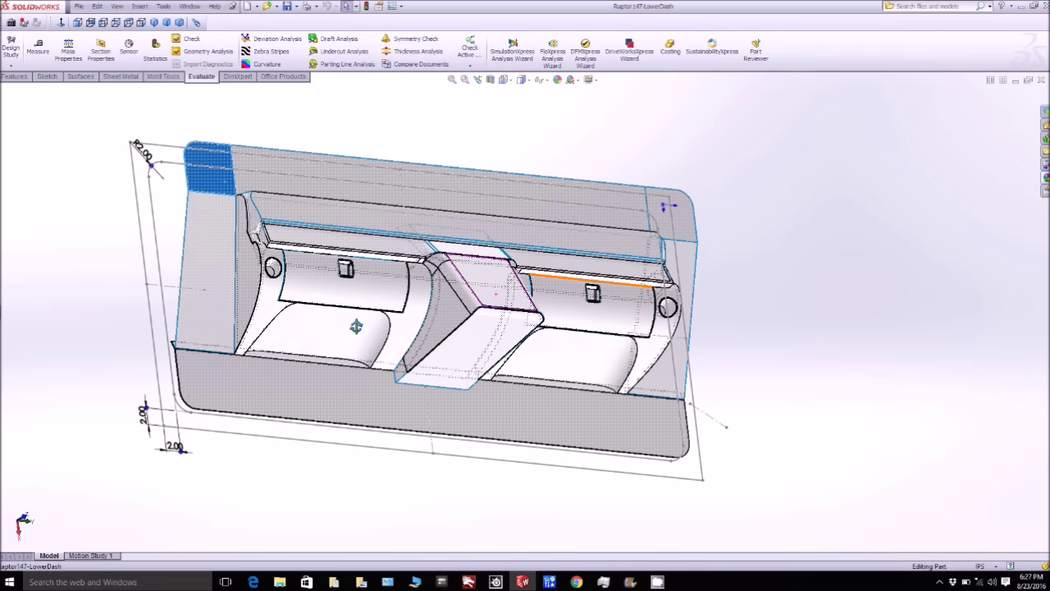
key(f)
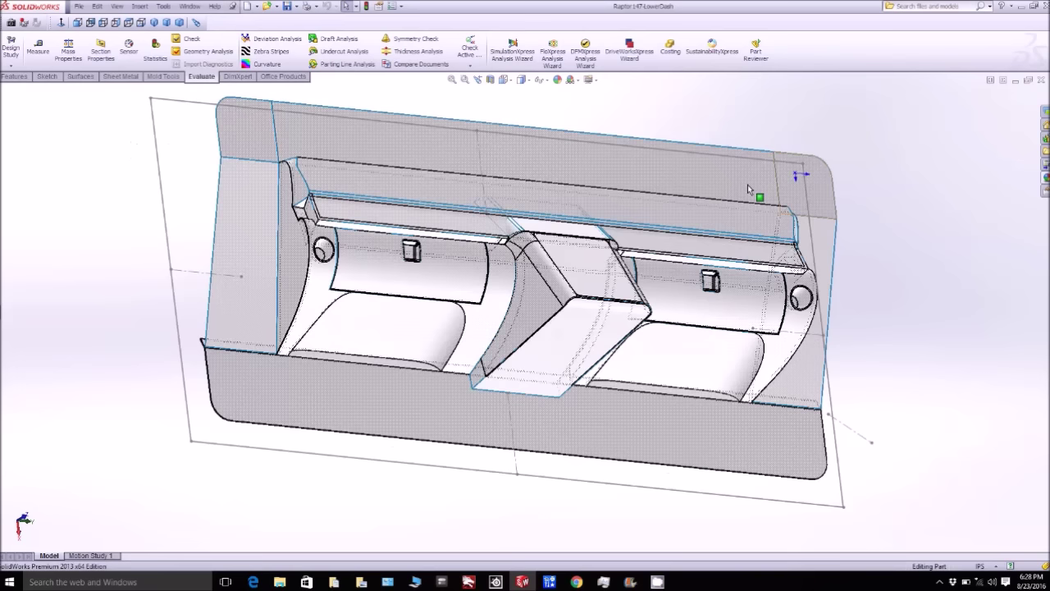
click(397, 322)
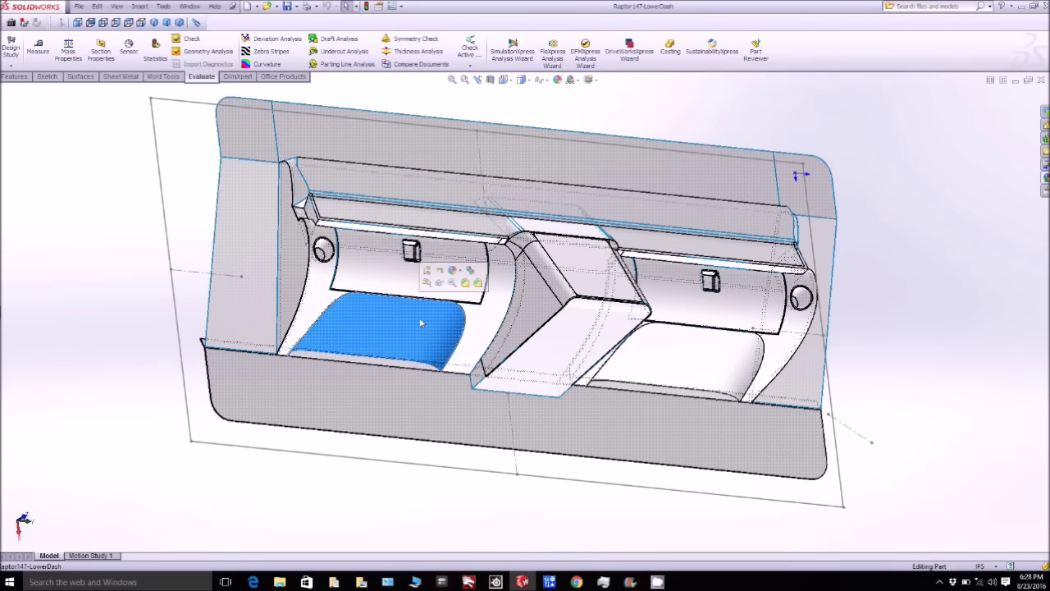
click(677, 351)
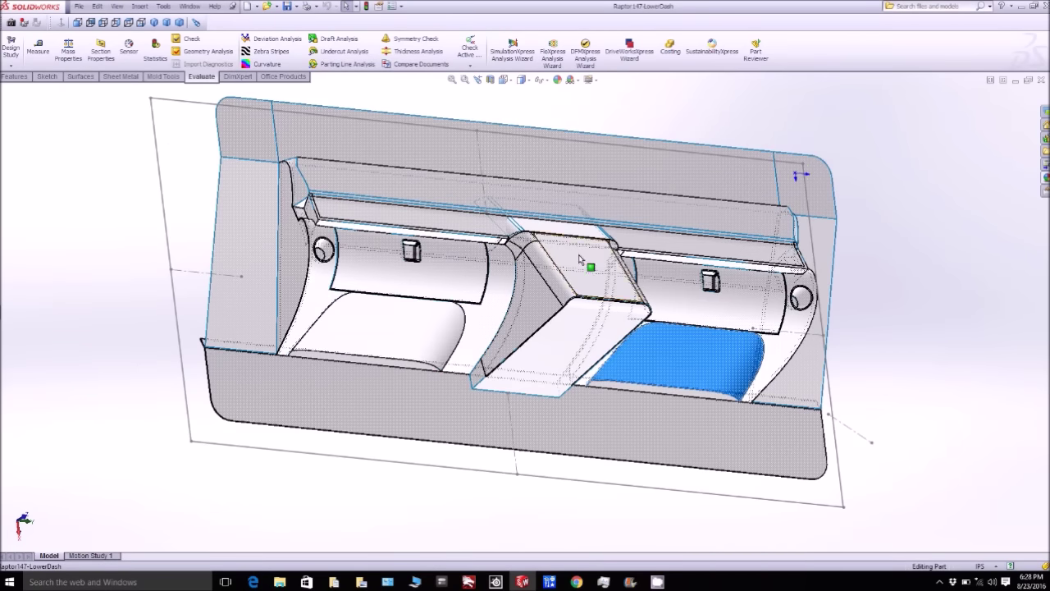
Select the lofted ledge faces and the wider top face, then orbit to Raptor143-IntakeAirDimension.
middle_drag(579, 260, 451, 246)
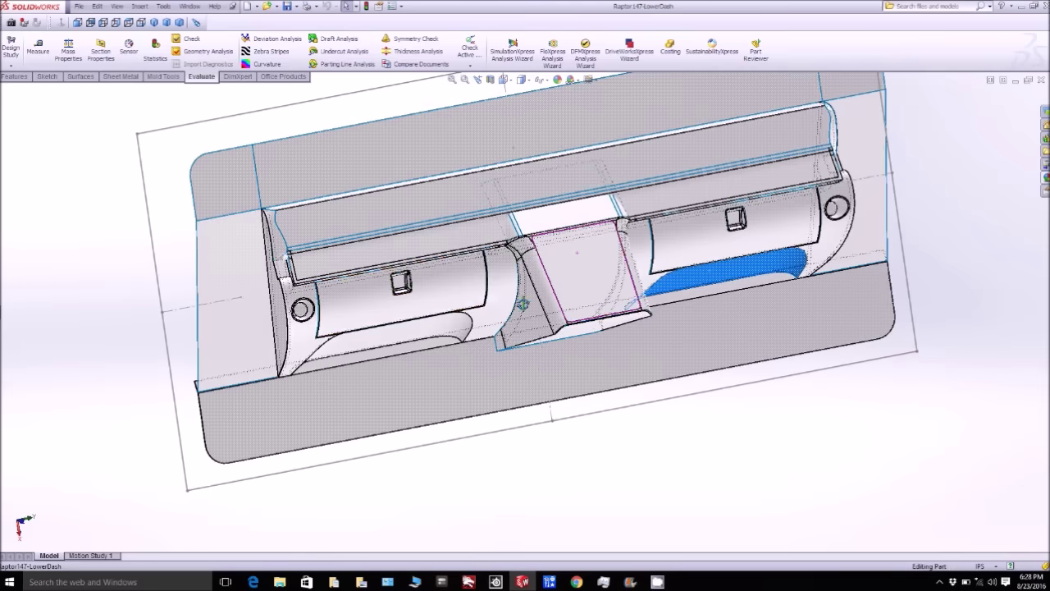
click(449, 228)
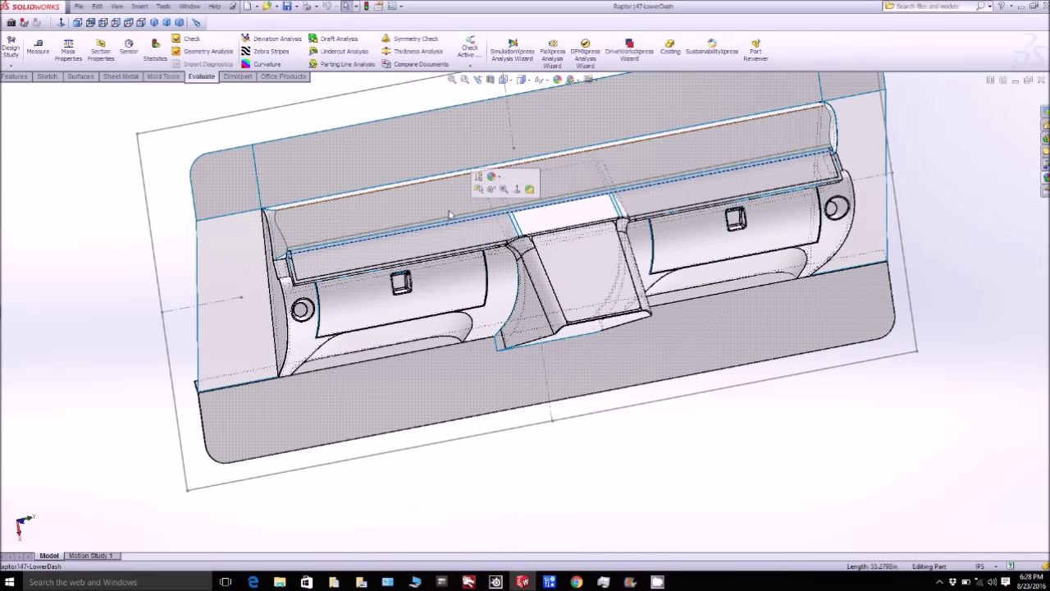
click(448, 205)
middle_drag(438, 218, 823, 85)
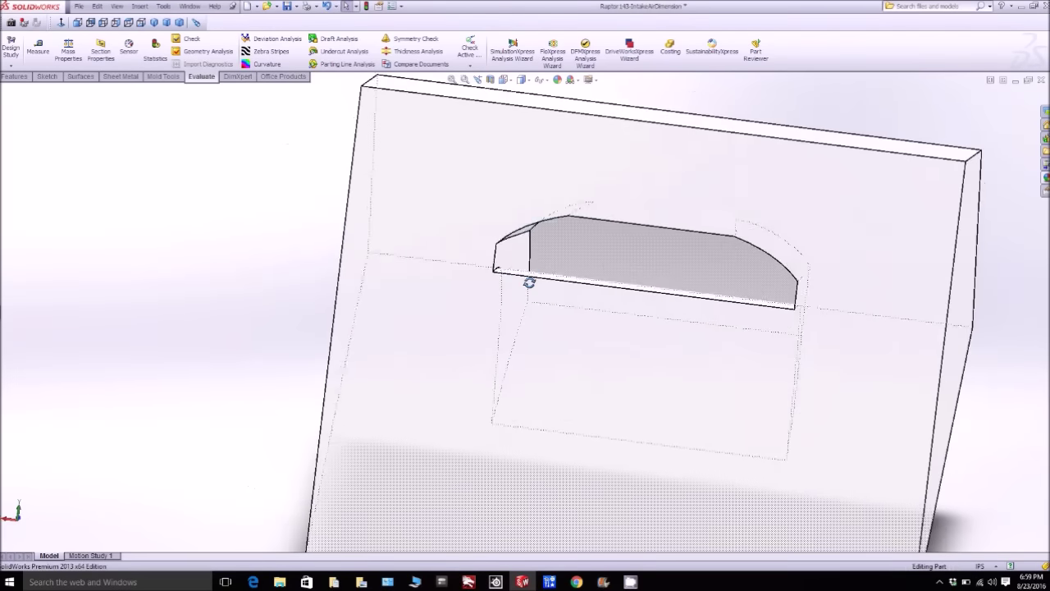
middle_drag(530, 282, 651, 394)
Fit the intake box, snap it to a preset orientation, and orbit to view the duct's curved inner passage.
key(f)
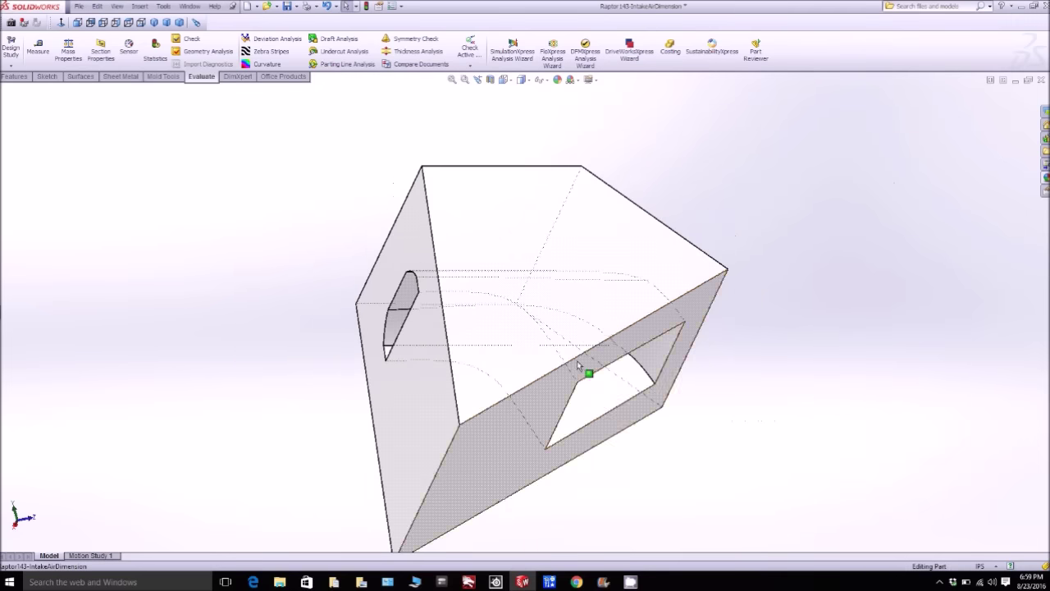
key(ctrl+8)
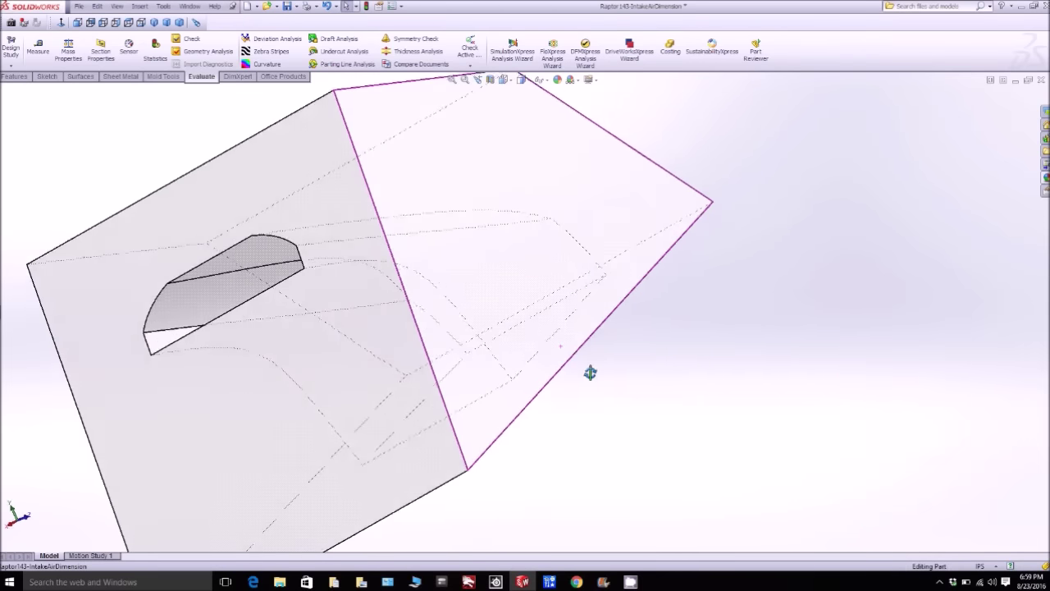
middle_drag(590, 372, 505, 341)
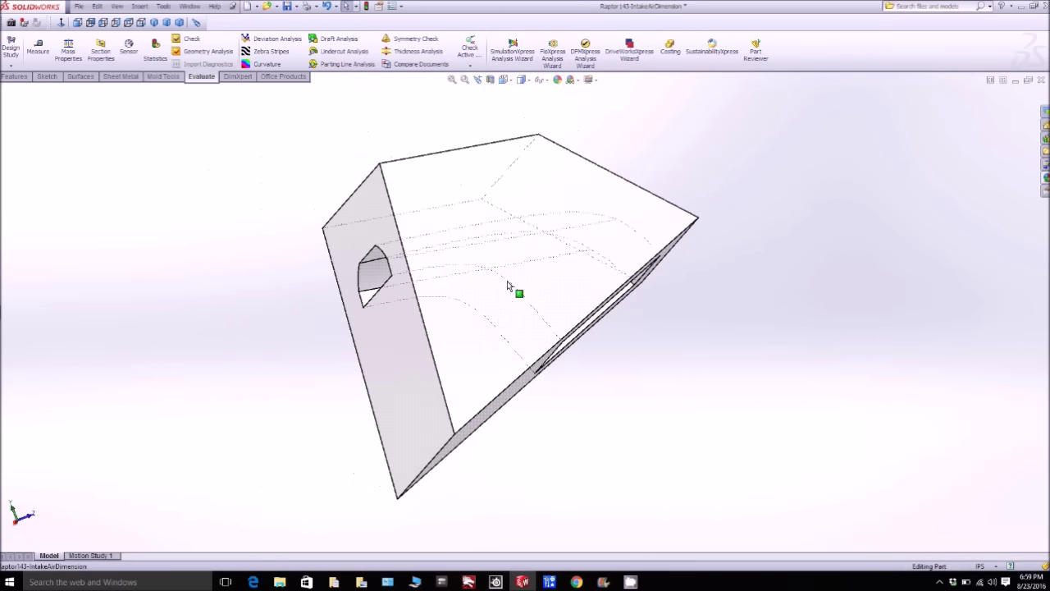
middle_drag(508, 286, 536, 305)
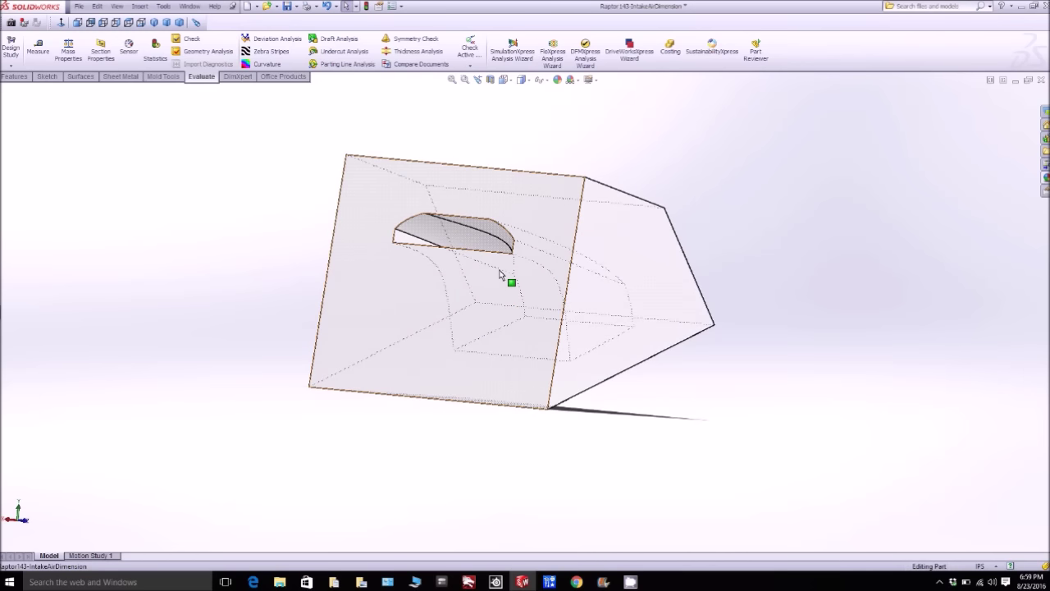
scroll(499, 273, down, 3)
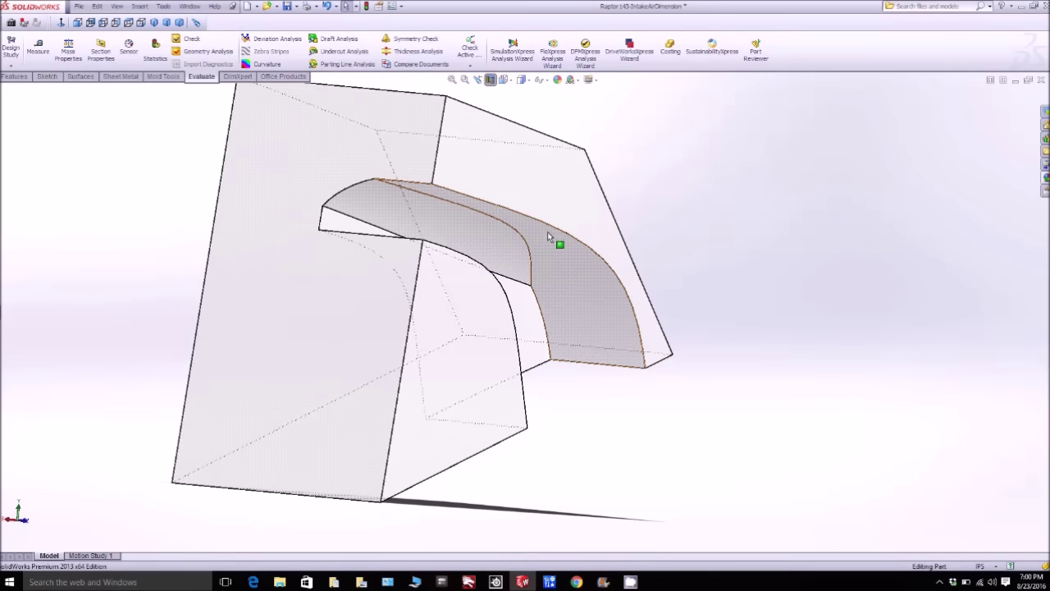
mouse_move(548, 236)
middle_down()
mouse_move(520, 213)
mouse_move(486, 228)
mouse_move(530, 208)
mouse_move(533, 224)
middle_up()
scroll(496, 256, up, 2)
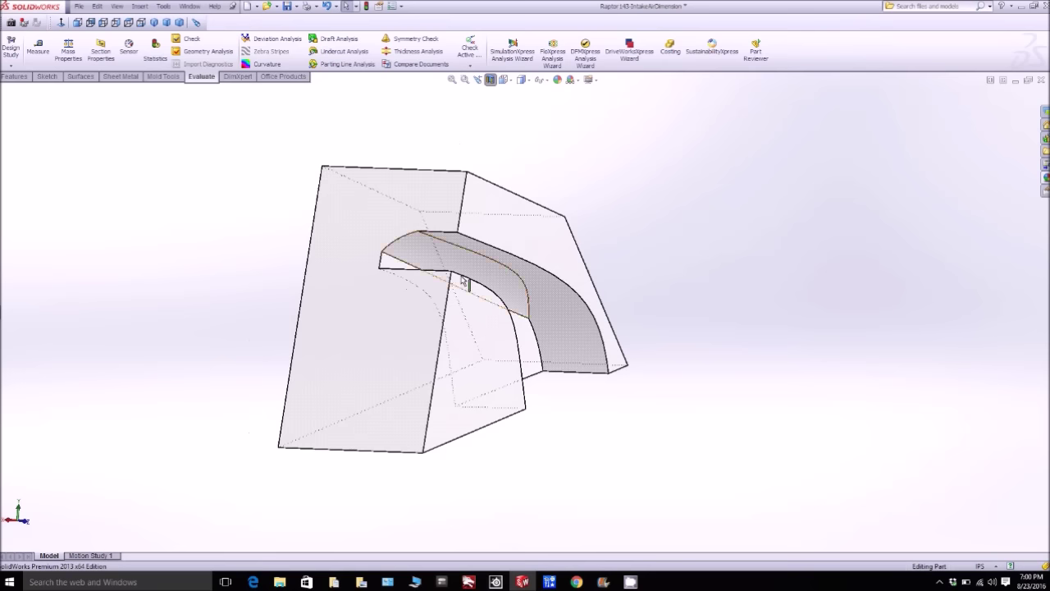
scroll(462, 283, down, 6)
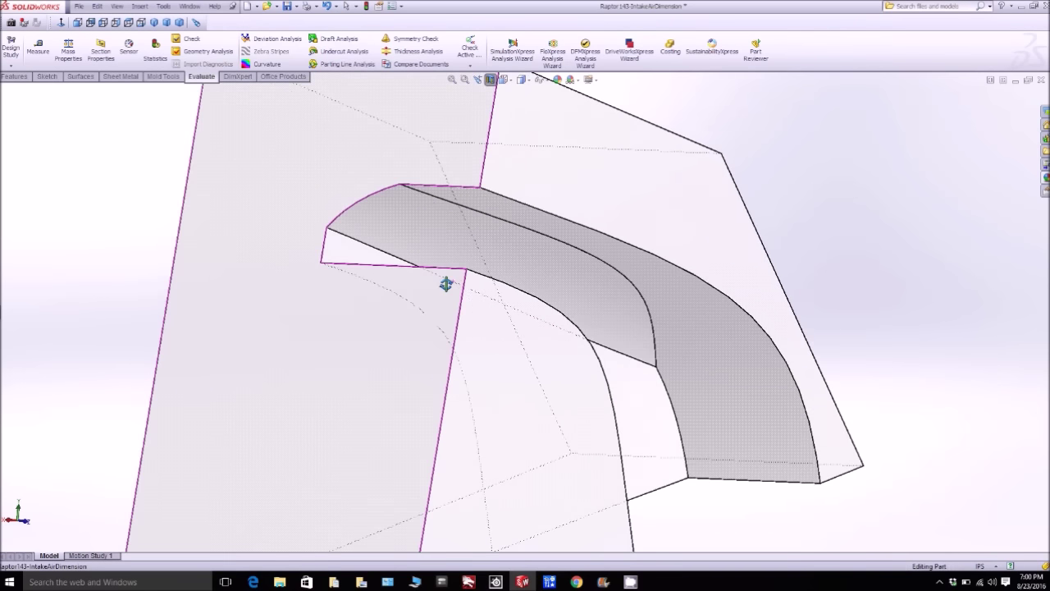
middle_drag(446, 284, 530, 311)
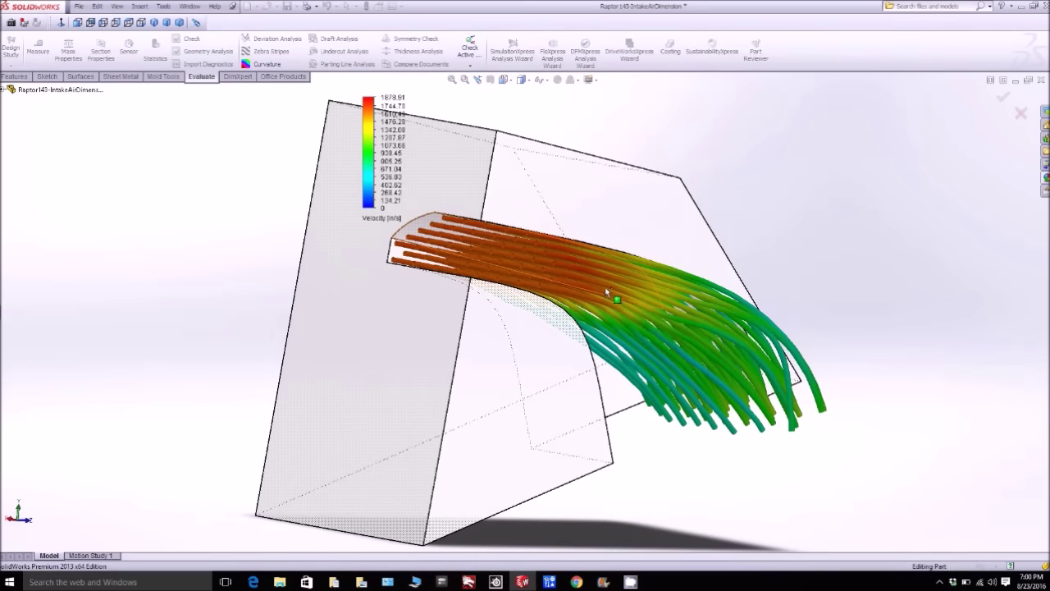
Orbit around the flow trajectories and zoom out to look at the duct's internal vanes.
middle_drag(601, 291, 584, 253)
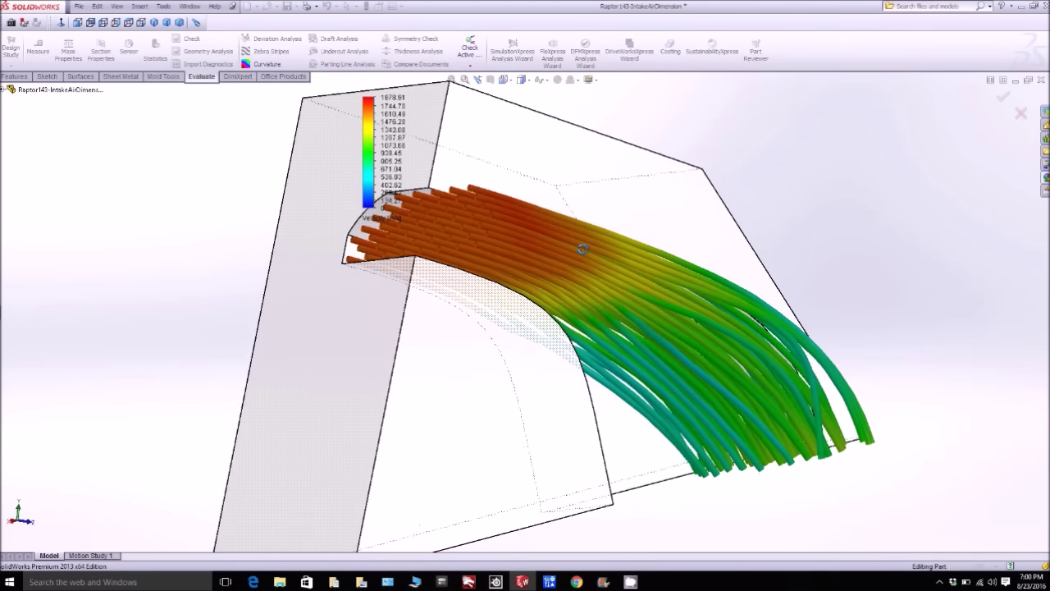
middle_drag(582, 249, 652, 343)
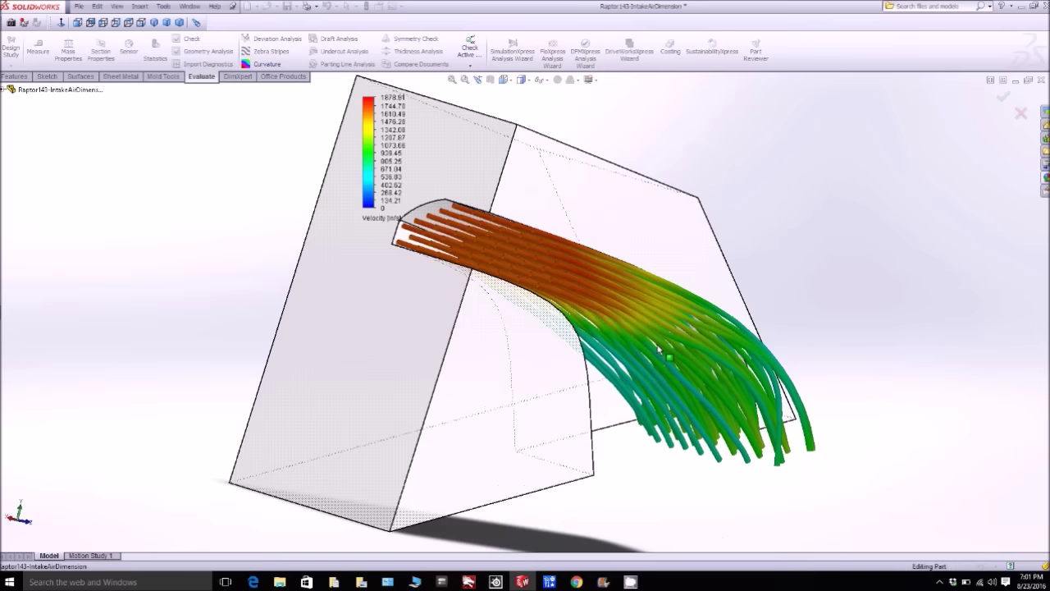
scroll(661, 345, down, 3)
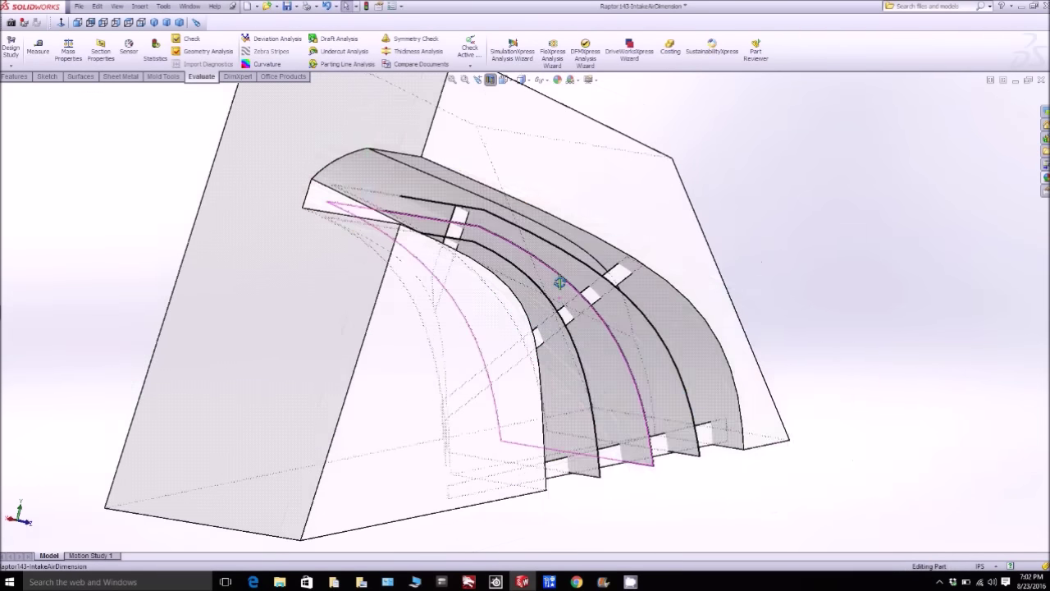
middle_drag(563, 274, 570, 304)
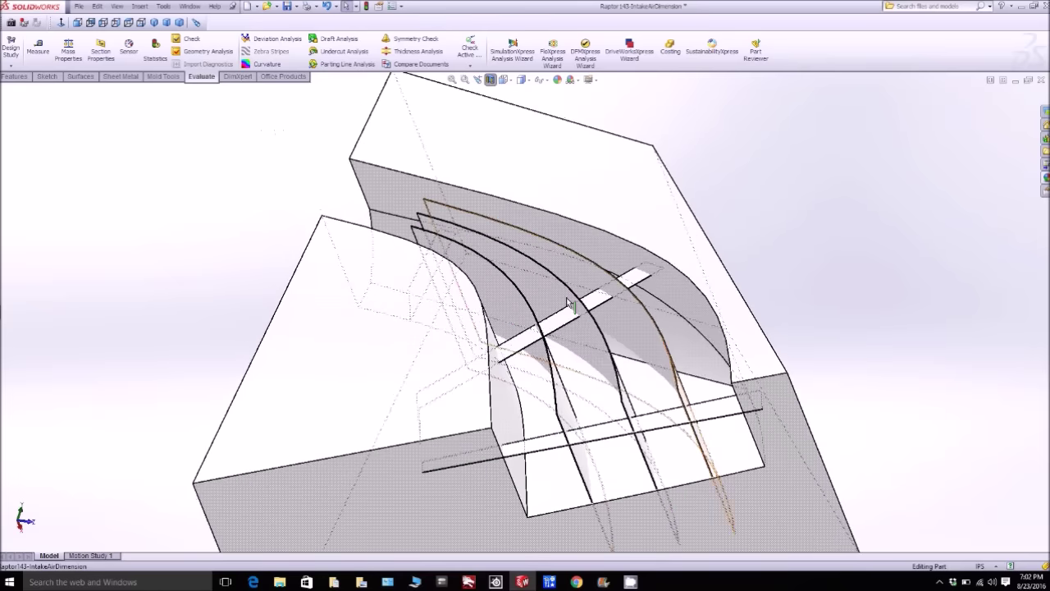
Tilt the vaned duct toward the viewer and zoom out to show more of its top.
middle_drag(572, 364, 638, 457)
scroll(645, 448, down, 2)
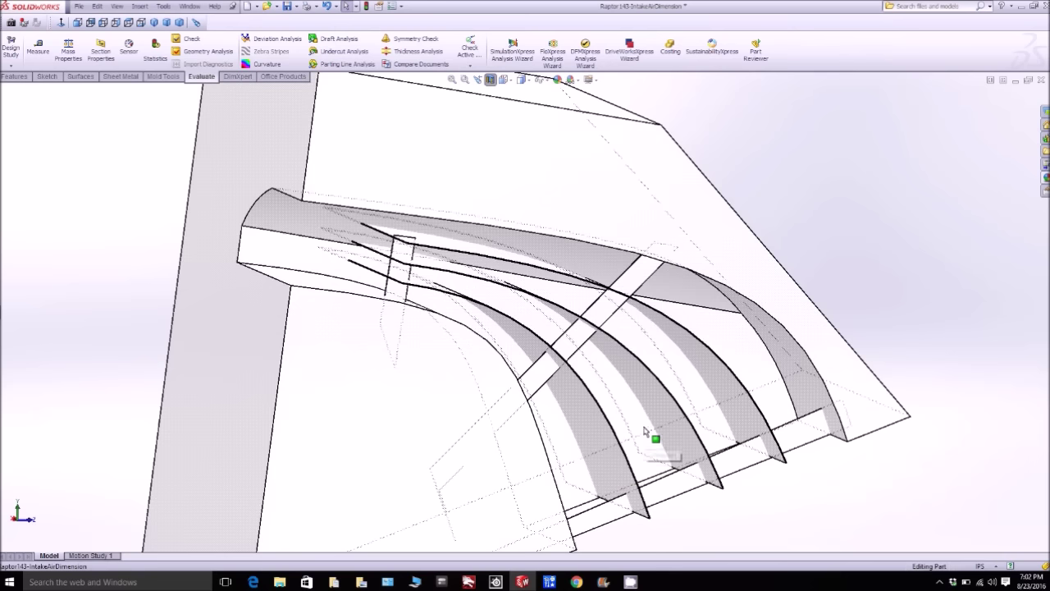
middle_drag(646, 419, 655, 414)
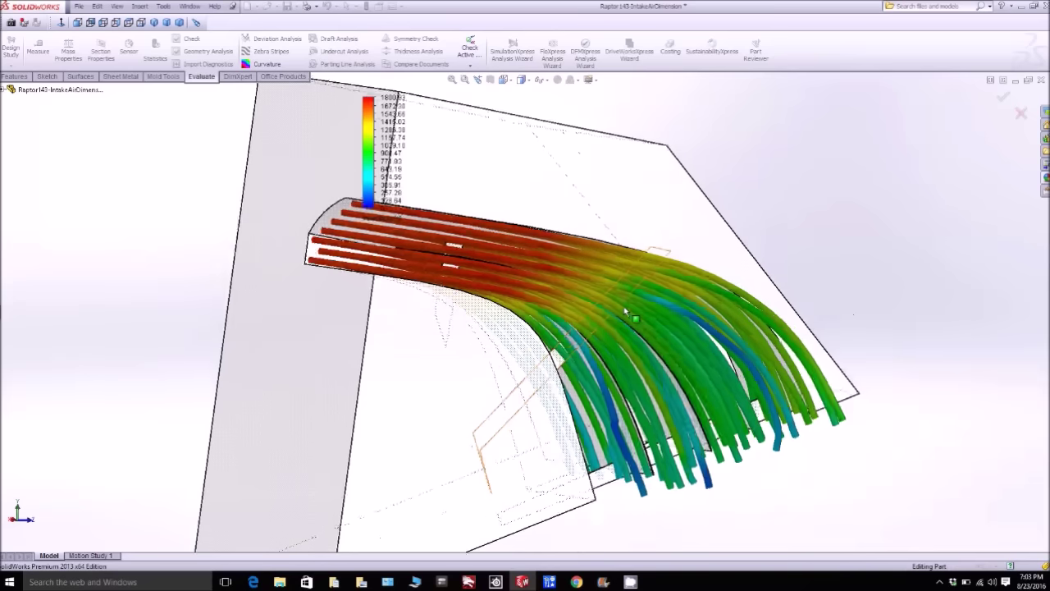
middle_drag(612, 249, 581, 189)
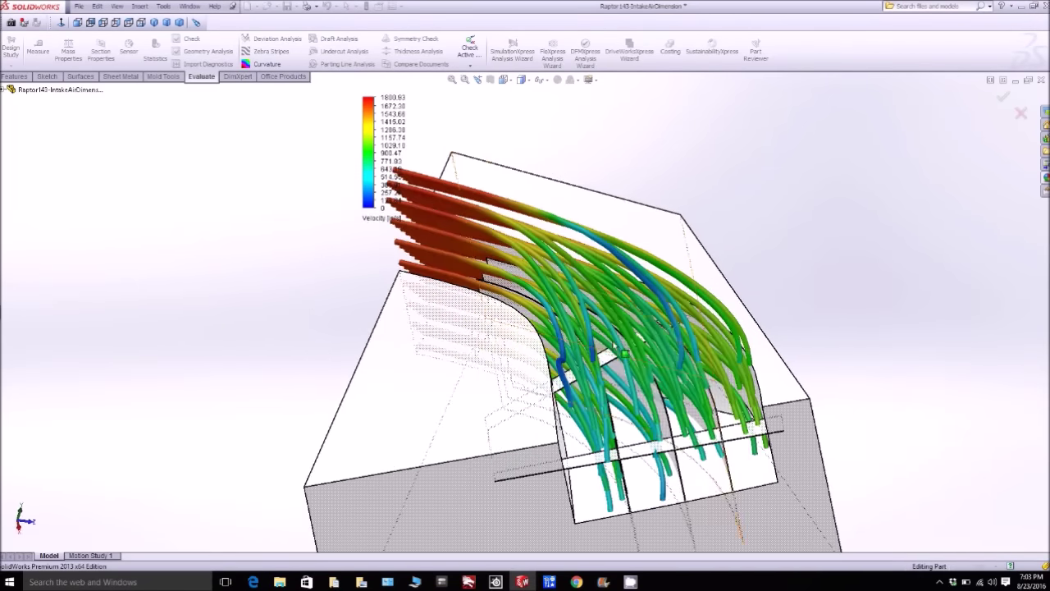
middle_drag(608, 316, 669, 376)
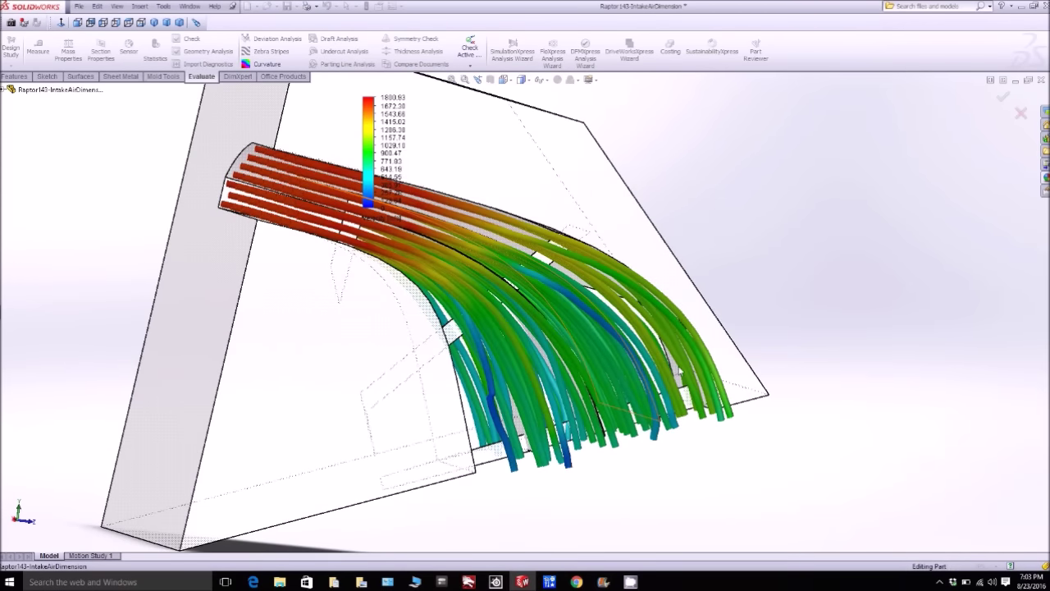
mouse_move(499, 324)
middle_down()
mouse_move(508, 310)
mouse_move(503, 341)
middle_up()
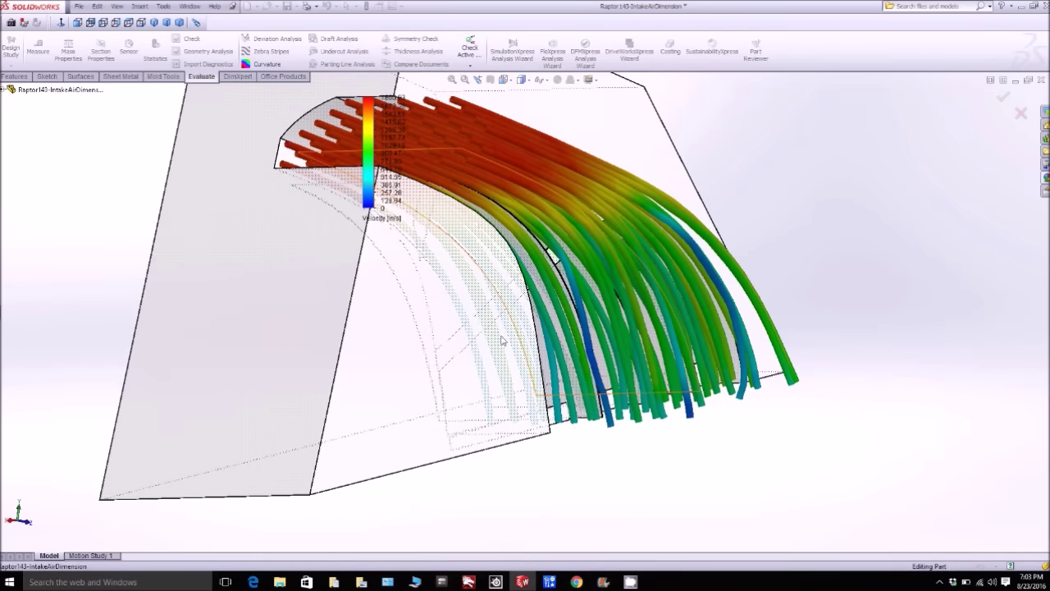
middle_drag(554, 256, 557, 256)
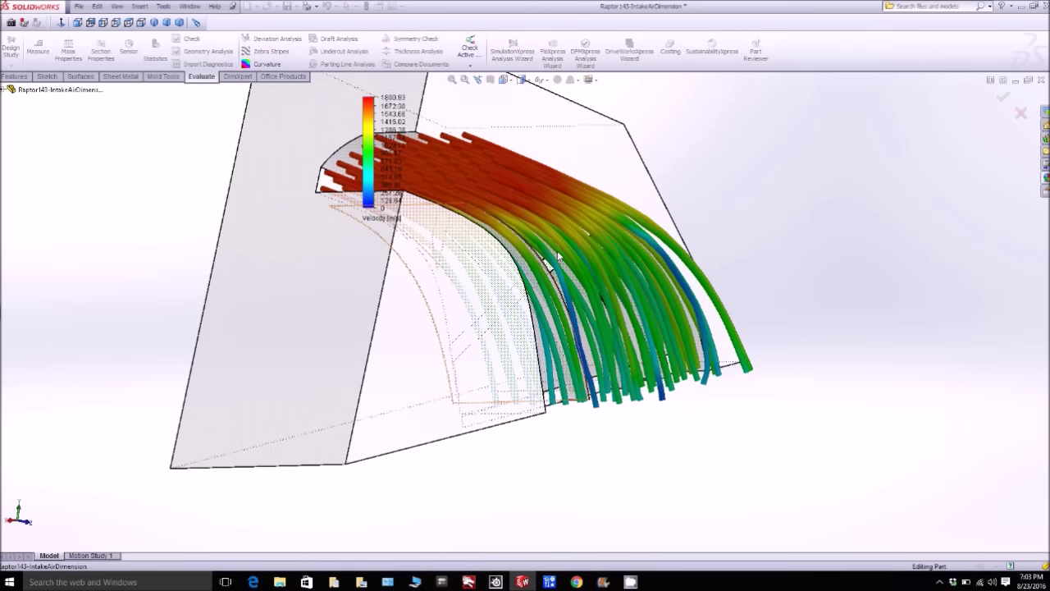
scroll(558, 260, down, 3)
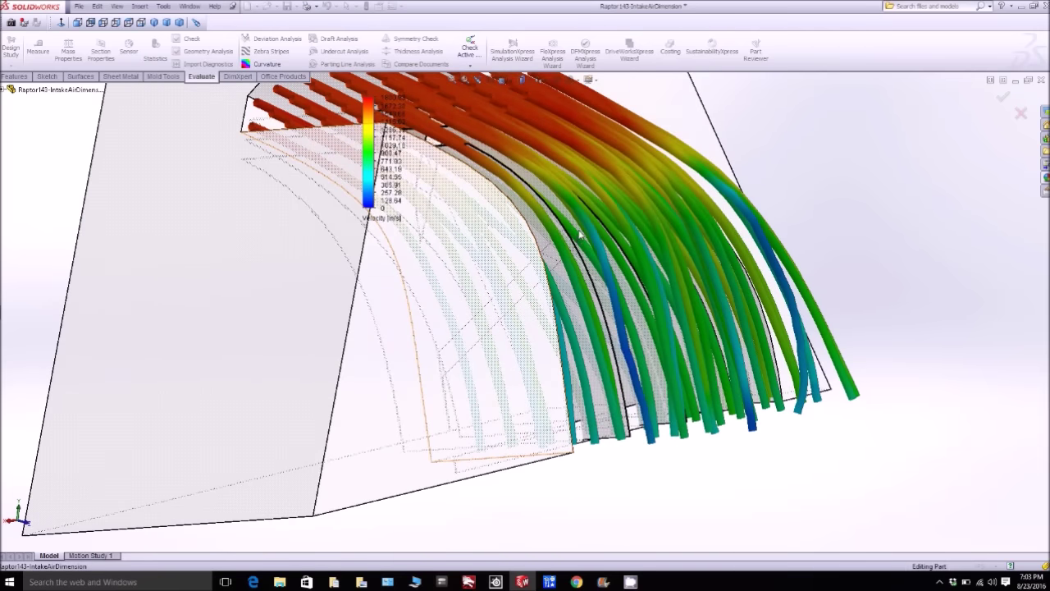
scroll(579, 234, up, 3)
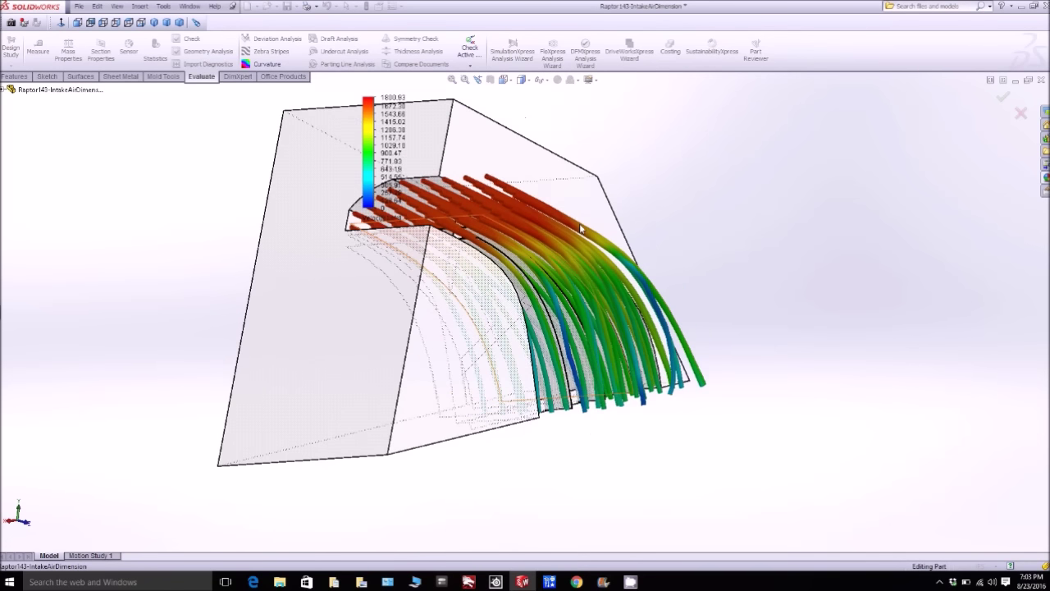
scroll(579, 223, up, 4)
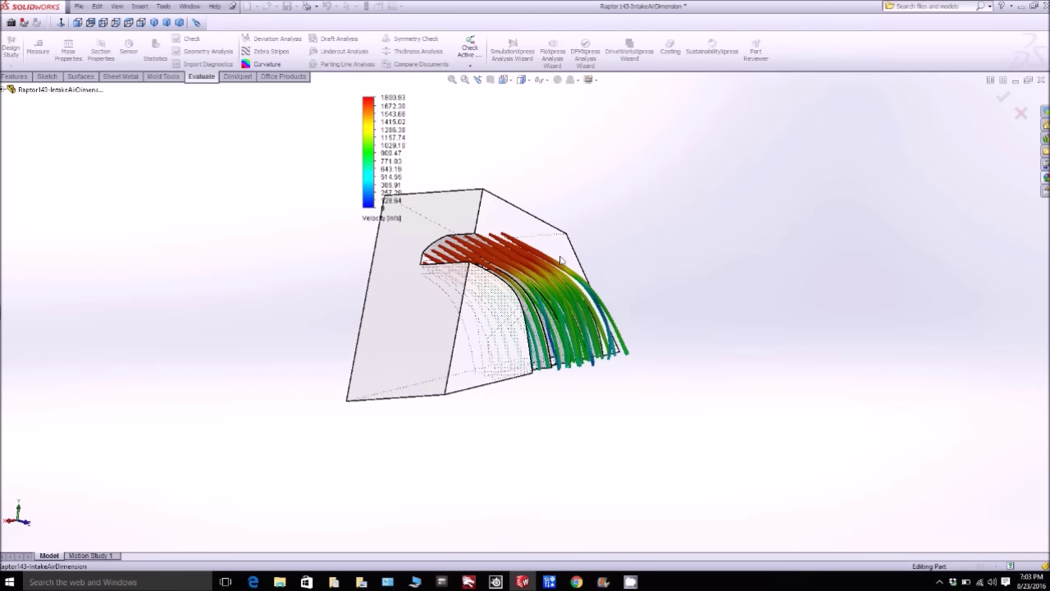